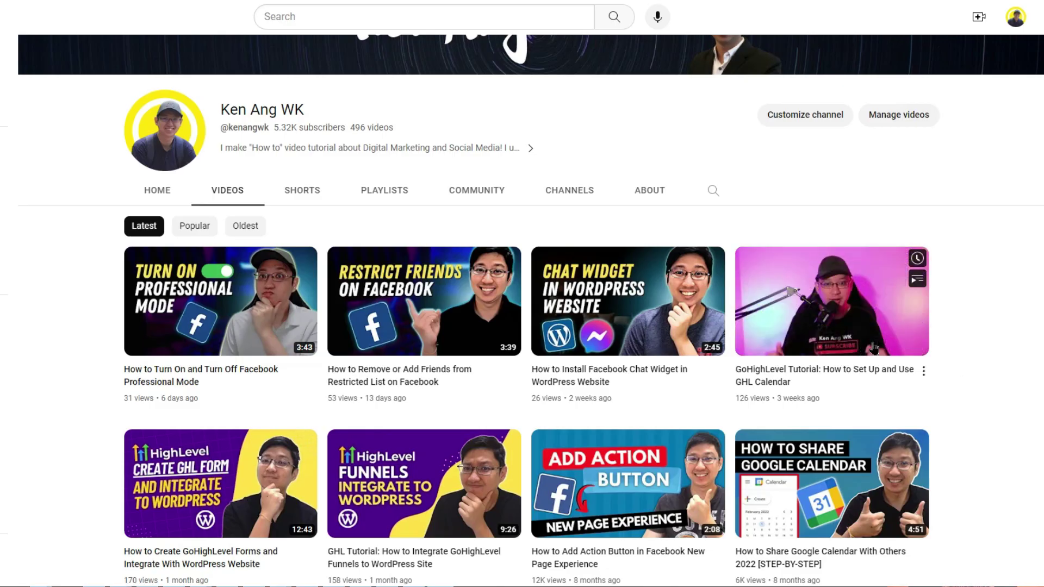
# Step: Open the GoHighLevel calendar tutorial video and subscribe to its channel
pyautogui.click(843, 332)
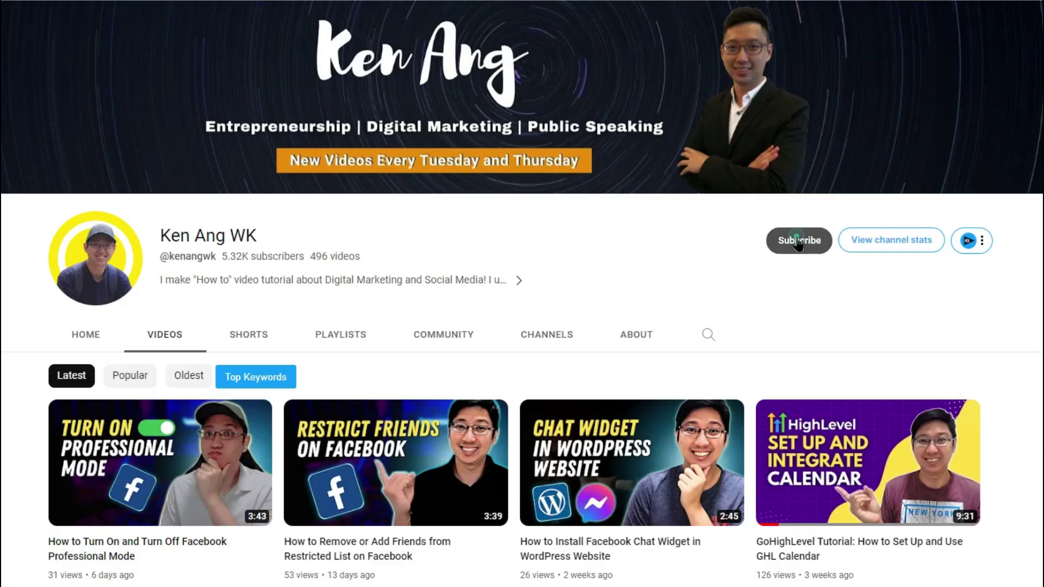
pyautogui.click(799, 242)
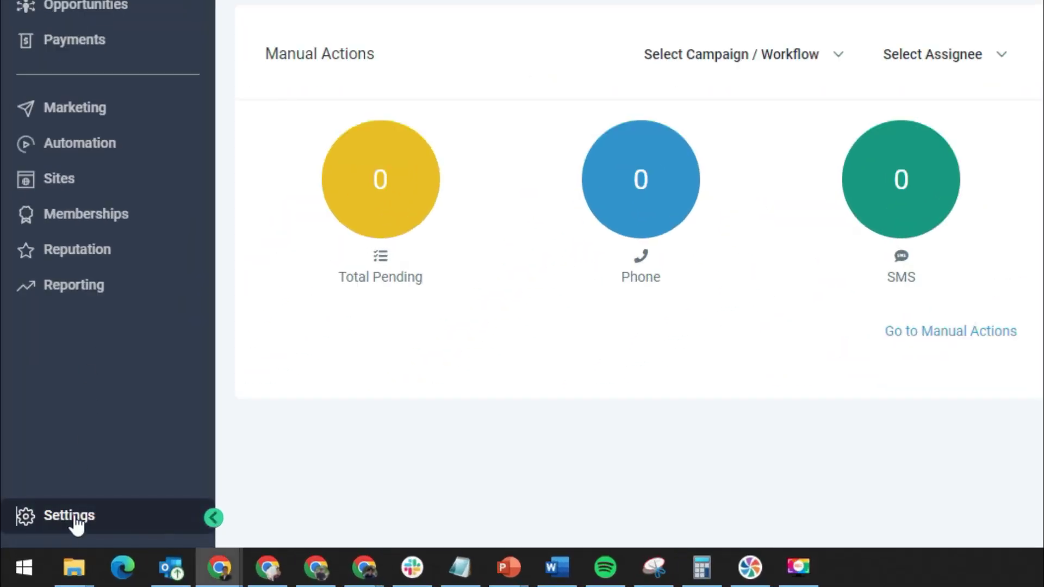
# Step: Go to Settings > Integrations, and briefly view the avatar menu's Login As list before closing it
pyautogui.click(93, 517)
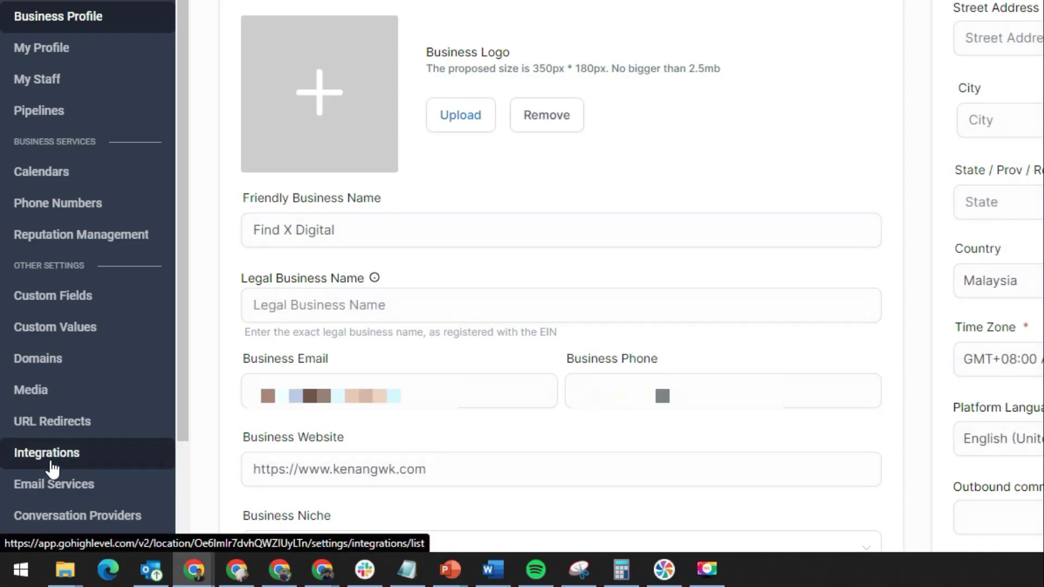
pyautogui.click(52, 468)
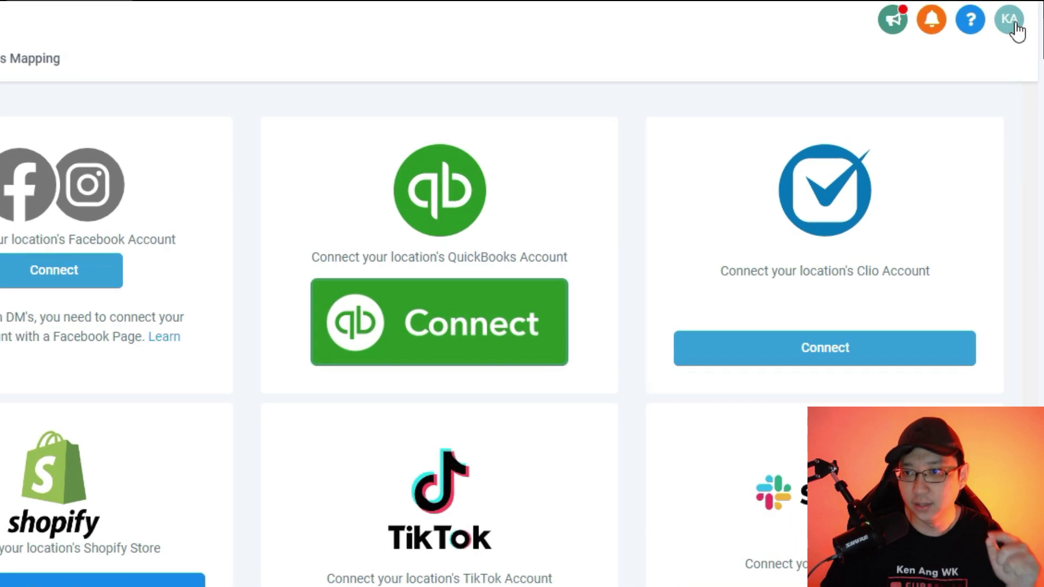
pyautogui.click(1012, 25)
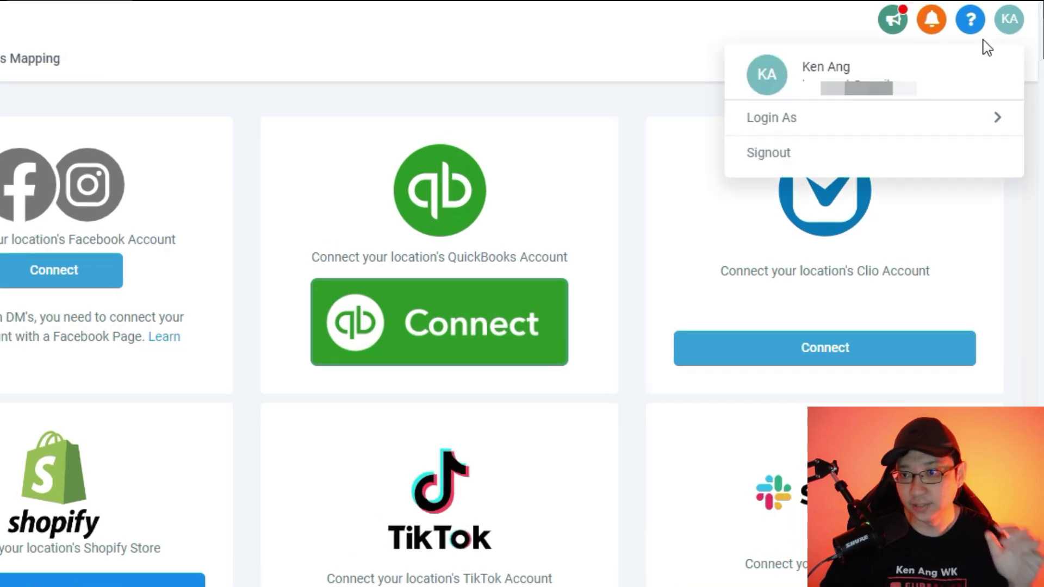
pyautogui.click(827, 123)
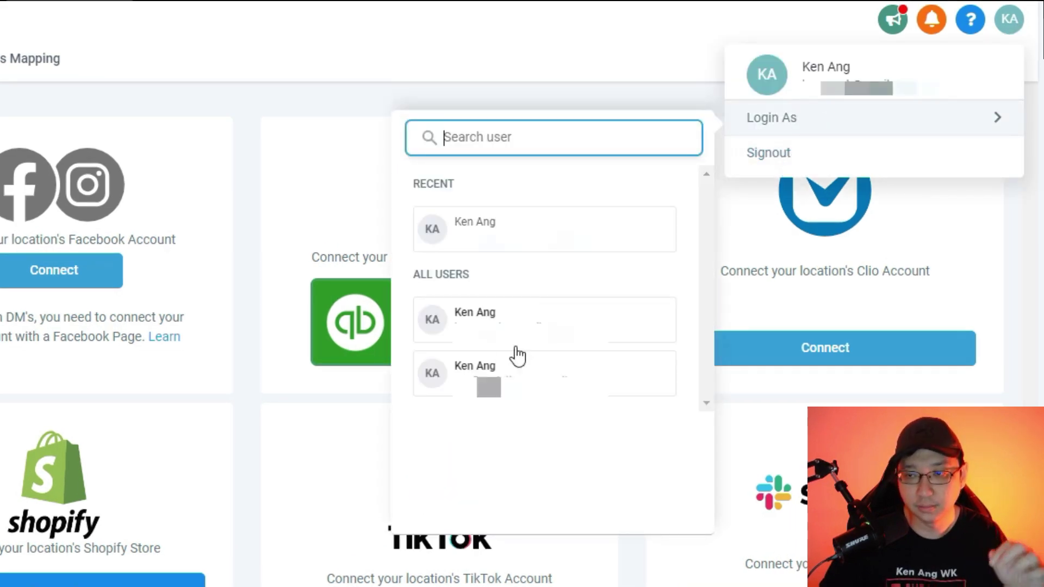
pyautogui.click(393, 96)
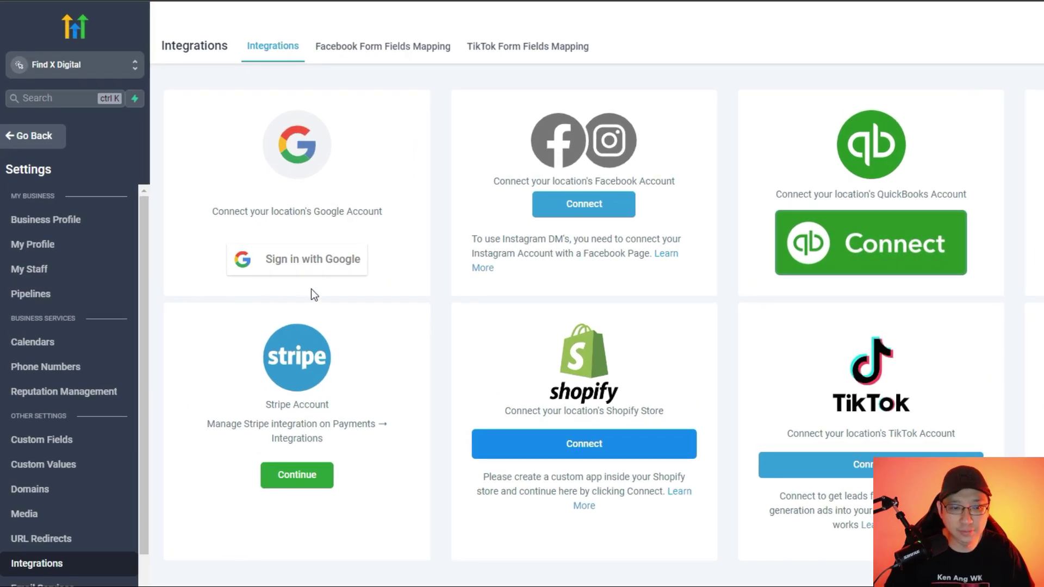
# Step: Sign in with Google, choose the account and allow access, then cancel the delete-connection prompt
pyautogui.click(331, 271)
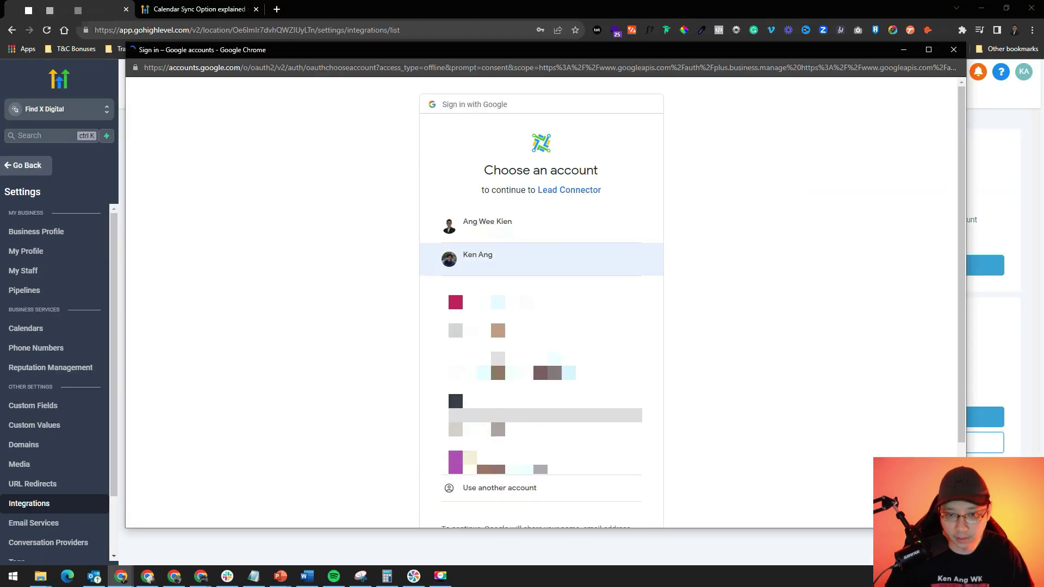
pyautogui.click(512, 221)
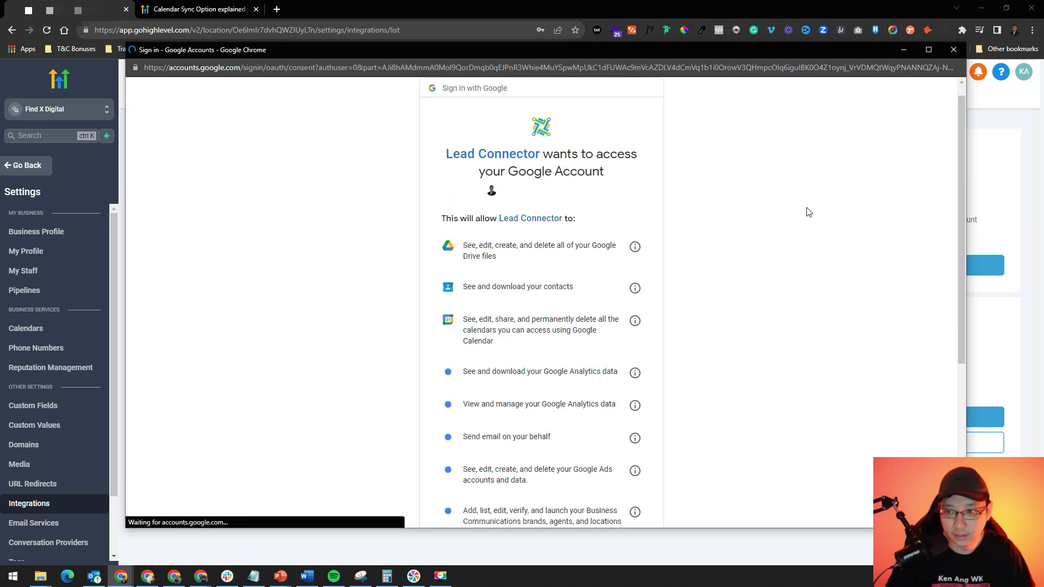
pyautogui.scroll(-5, 789, 229)
pyautogui.click(561, 460)
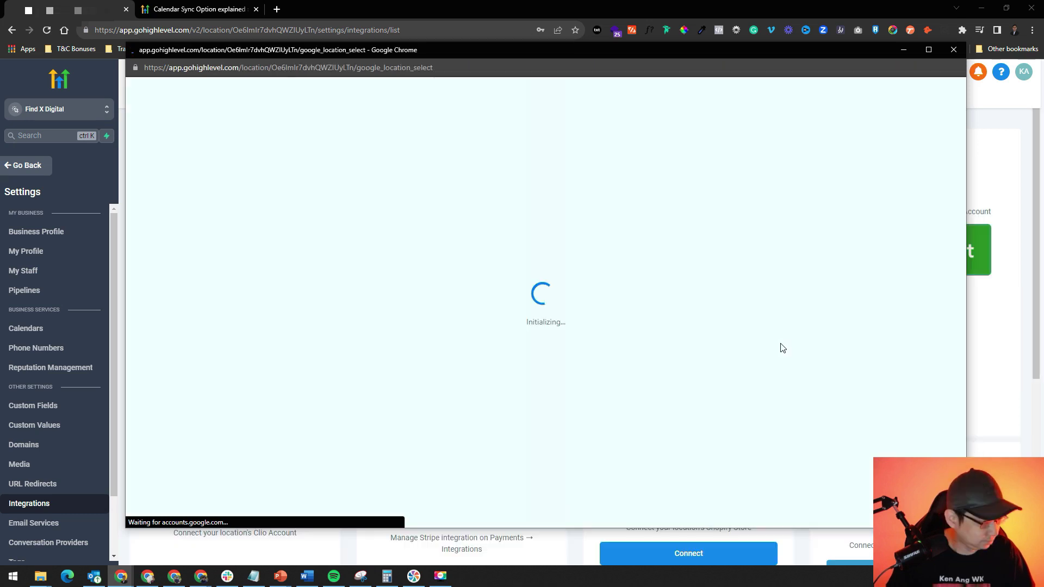
pyautogui.click(790, 206)
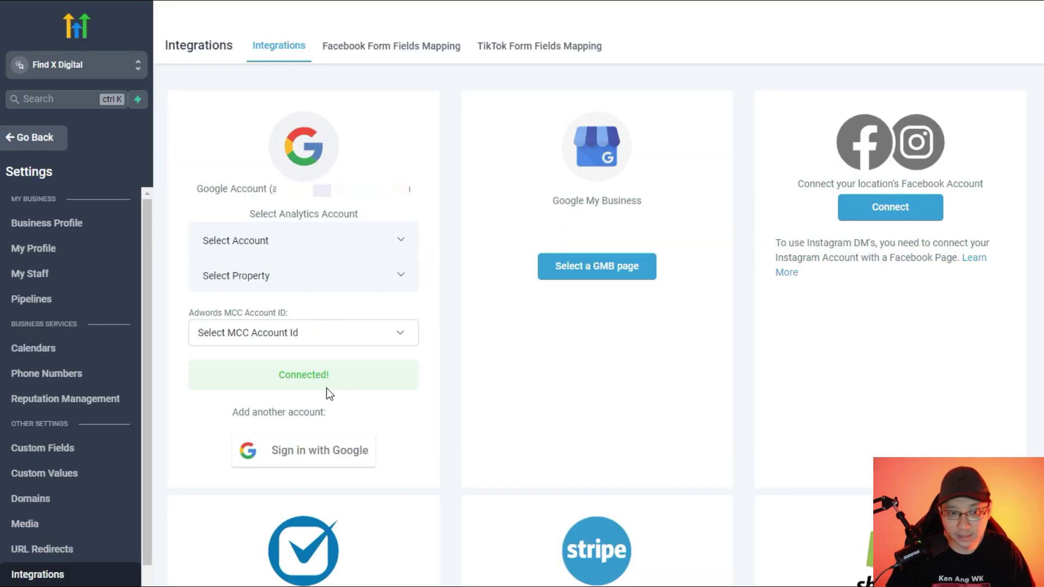
pyautogui.click(305, 386)
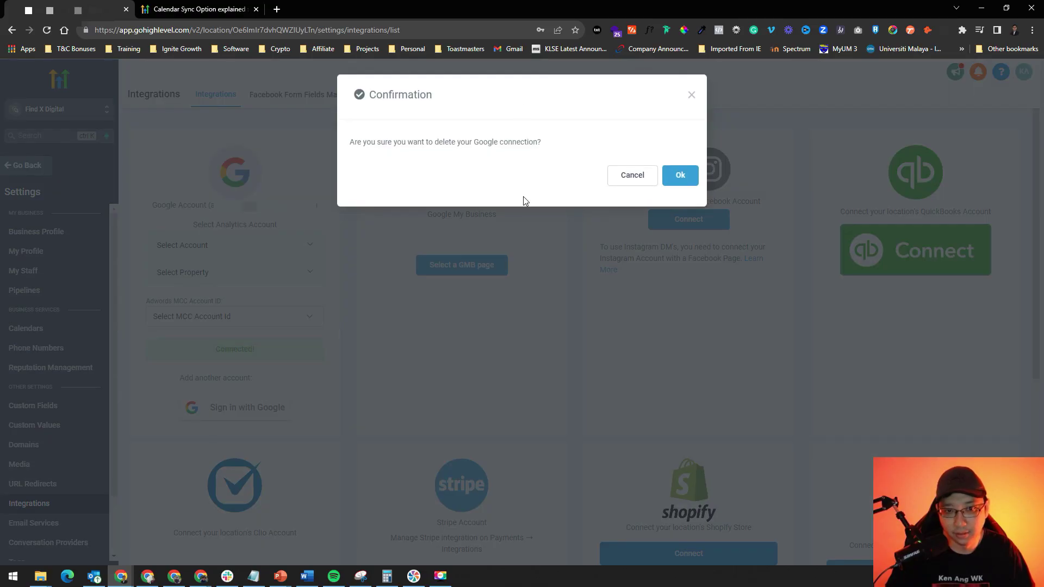
pyautogui.click(634, 176)
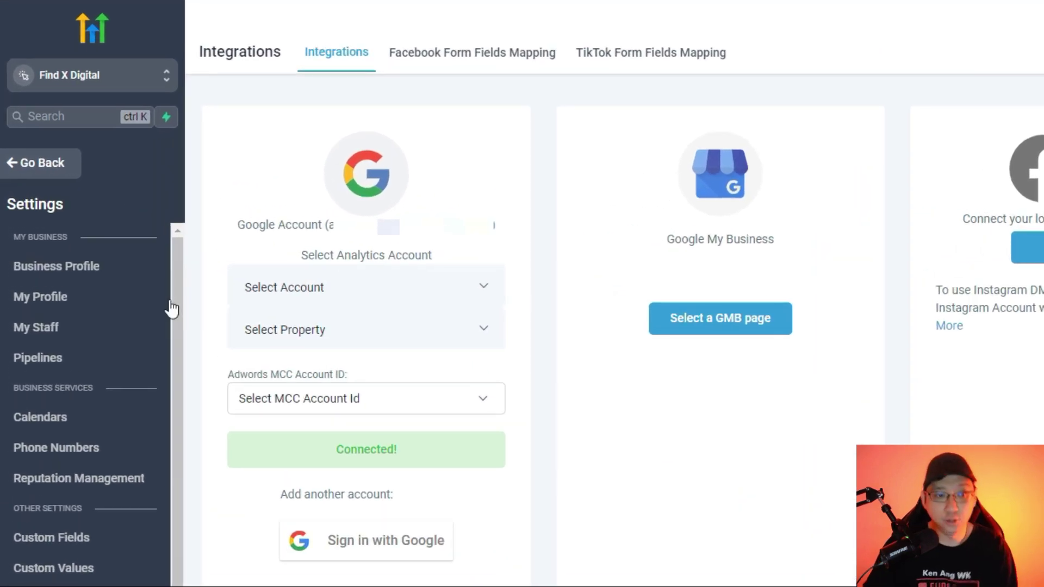
# Step: In My Profile, open the calendar sync settings and select the Gmail account
pyautogui.click(89, 307)
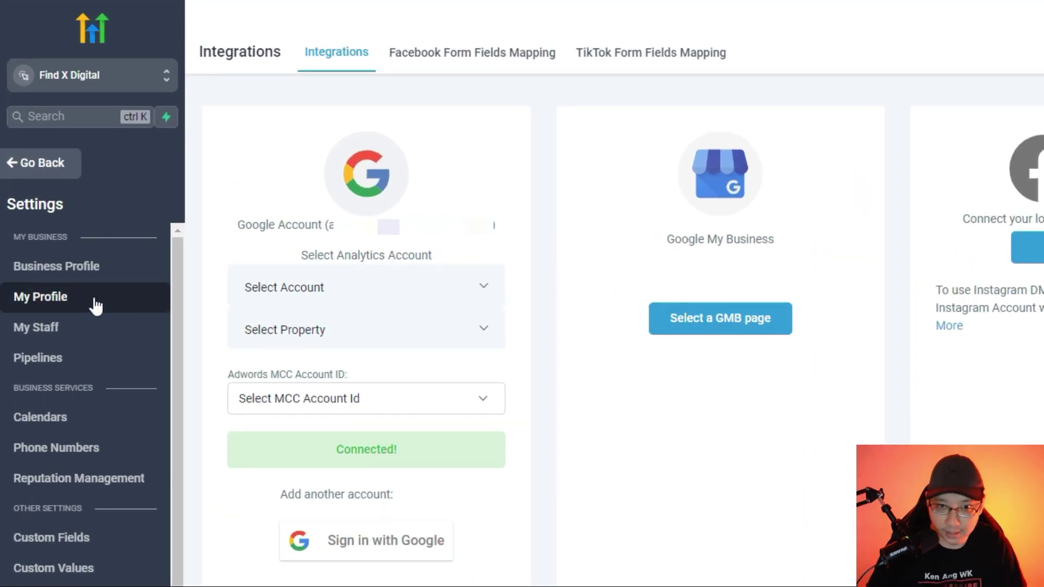
pyautogui.scroll(-5, 543, 380)
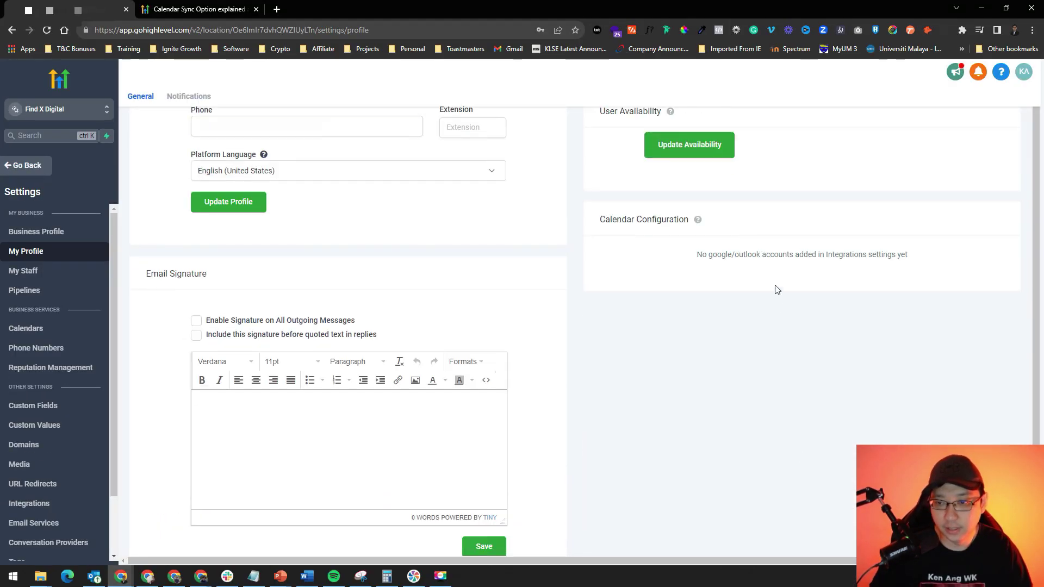
pyautogui.scroll(-6, 722, 254)
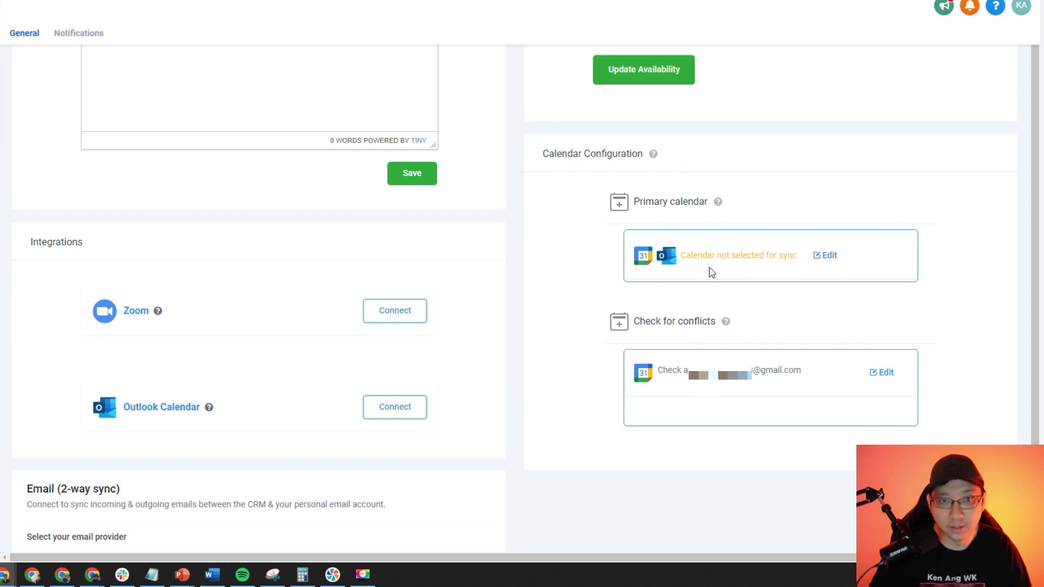
pyautogui.click(823, 263)
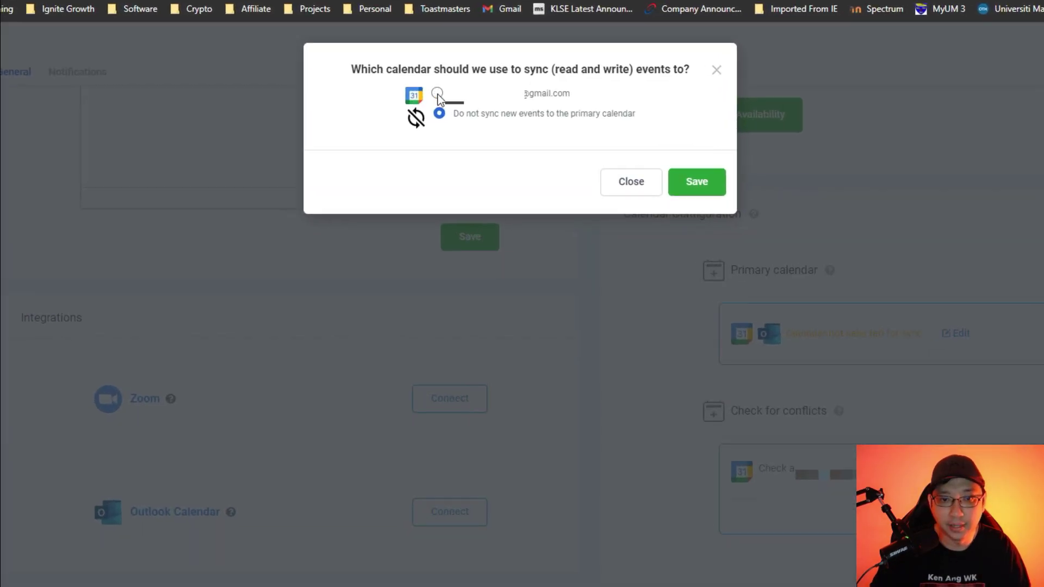
pyautogui.click(438, 95)
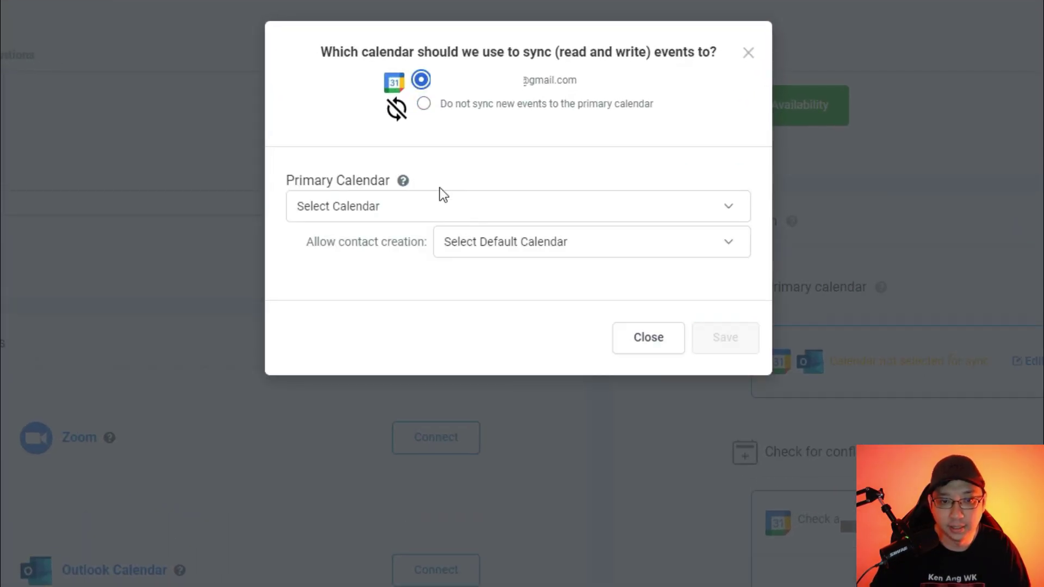
# Step: Set the Gmail account's main calendar as the Primary Calendar and save
pyautogui.click(482, 206)
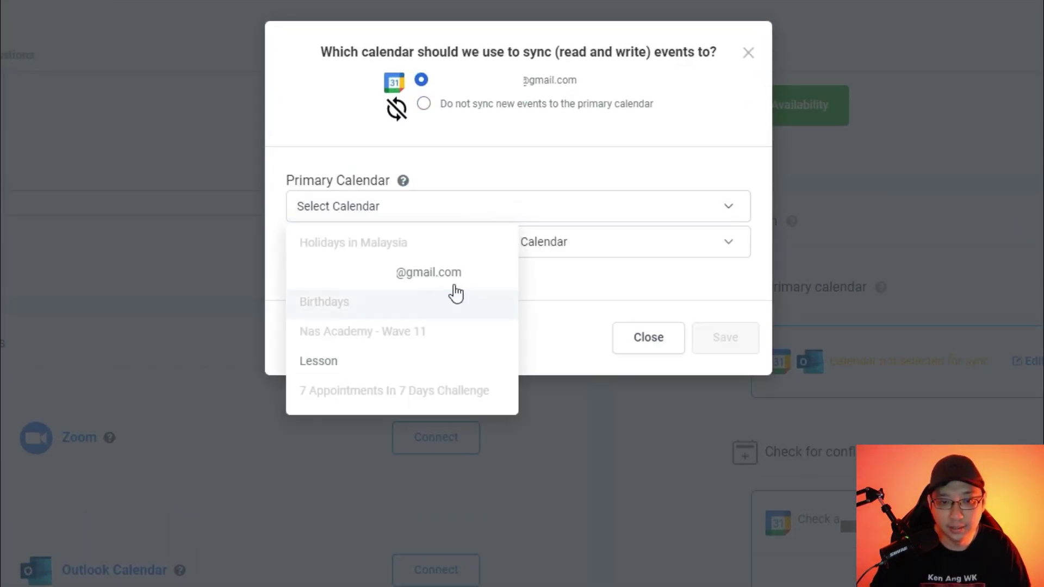
pyautogui.click(454, 277)
pyautogui.click(722, 250)
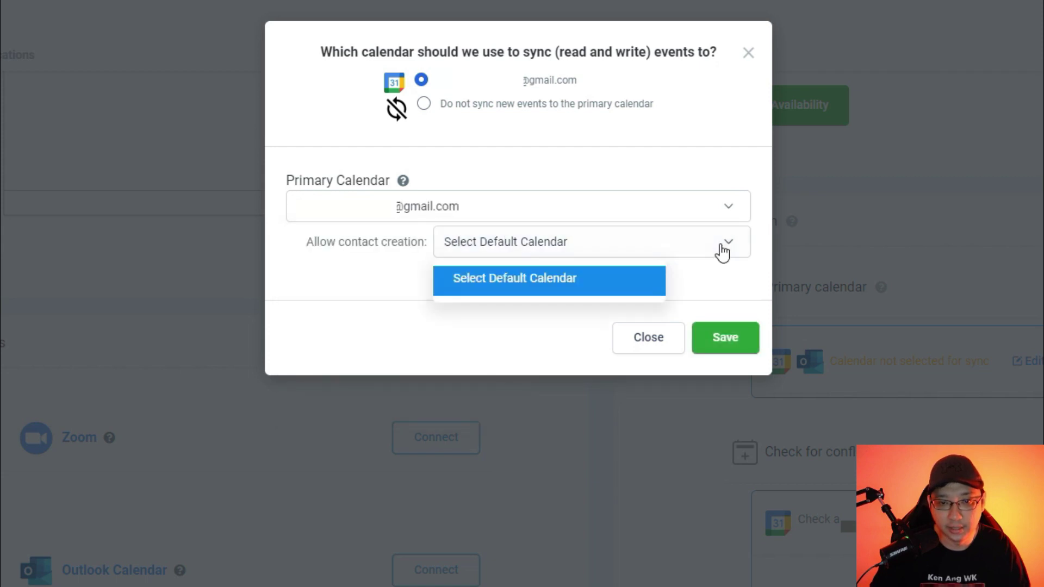
pyautogui.click(384, 292)
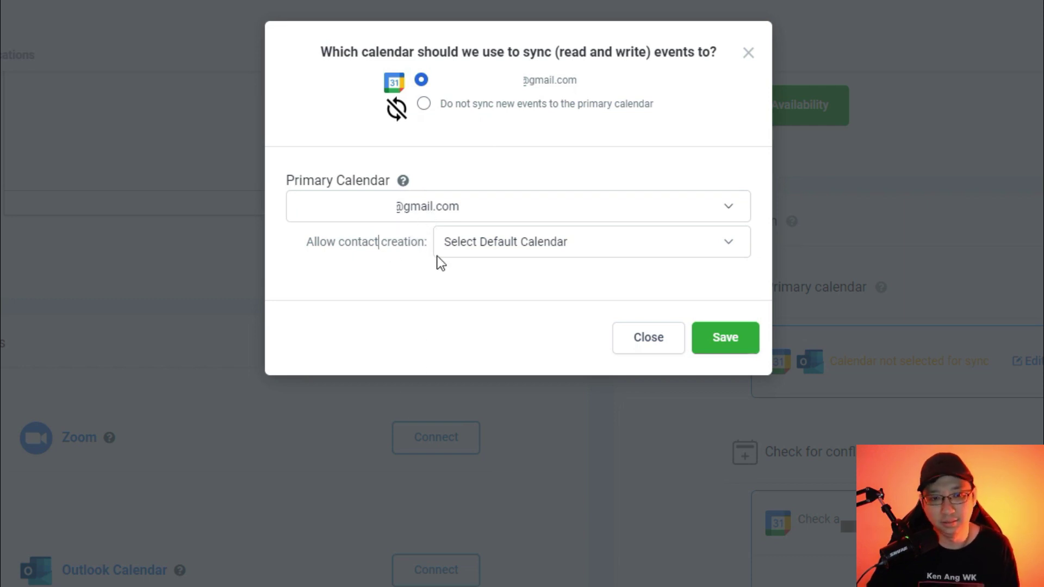
pyautogui.click(403, 211)
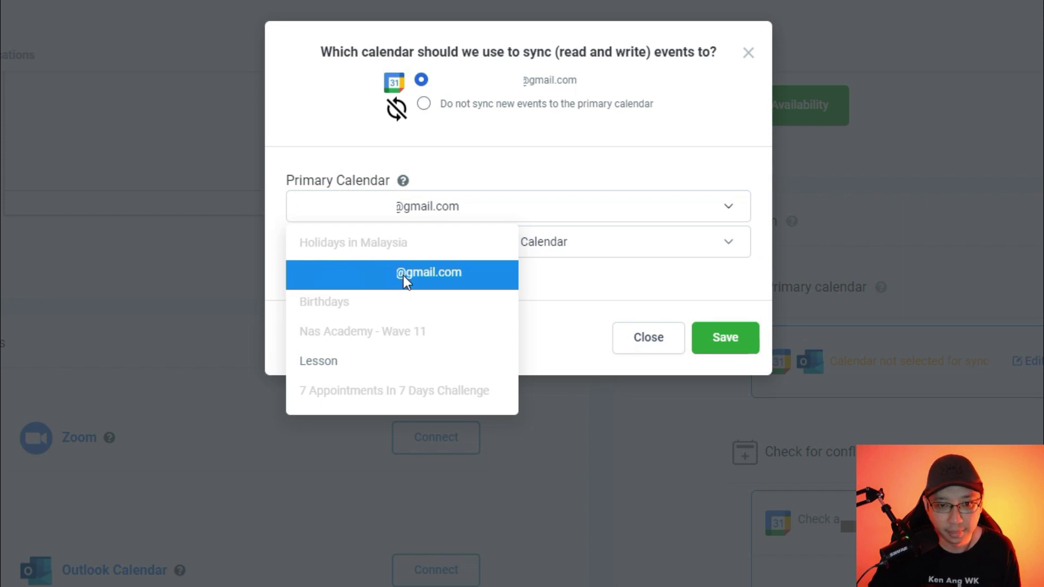
pyautogui.click(406, 283)
pyautogui.click(728, 342)
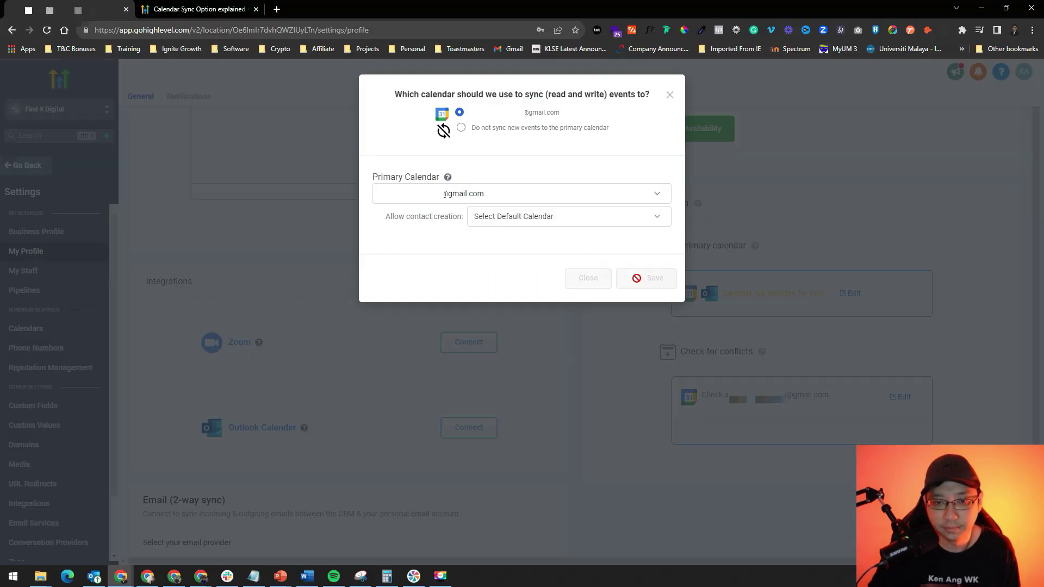
pyautogui.click(668, 96)
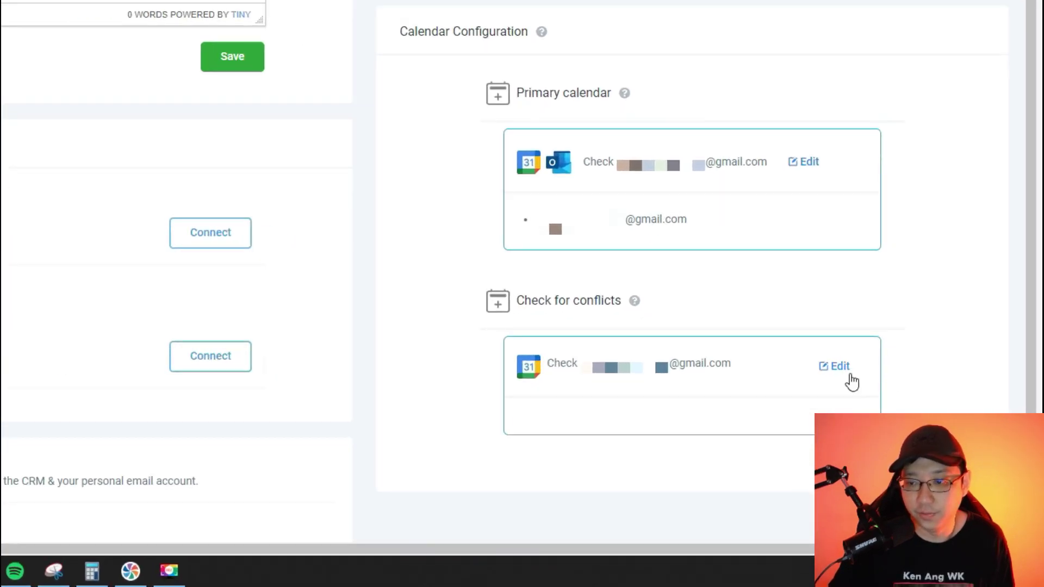
# Step: Tick Holidays in Malaysia, Birthdays and 7 Appointments In 7 Days Challenge as conflict calendars, save, then go to My Staff
pyautogui.click(835, 366)
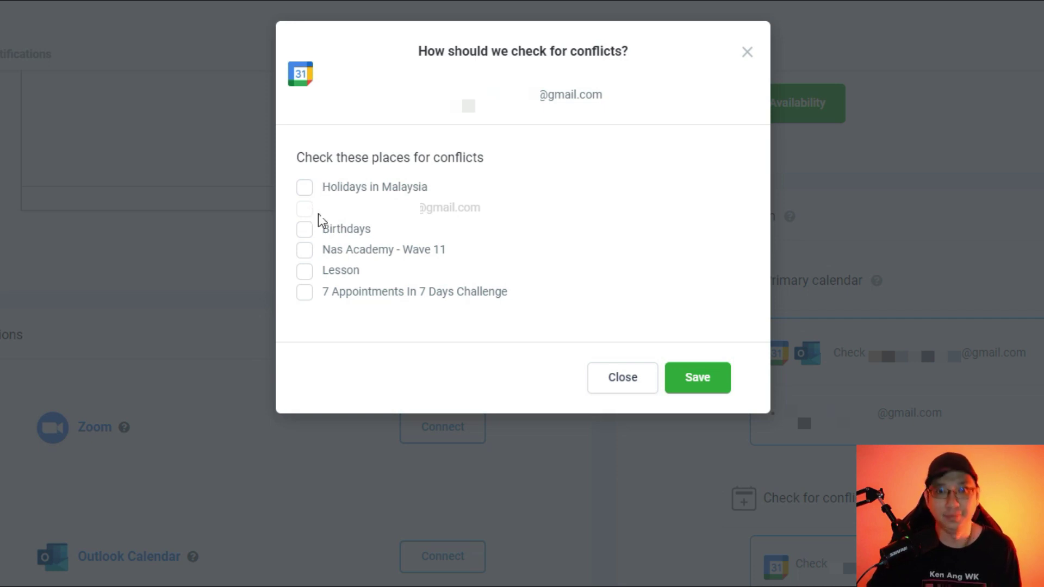
pyautogui.click(305, 187)
pyautogui.click(304, 229)
pyautogui.click(304, 292)
pyautogui.click(715, 384)
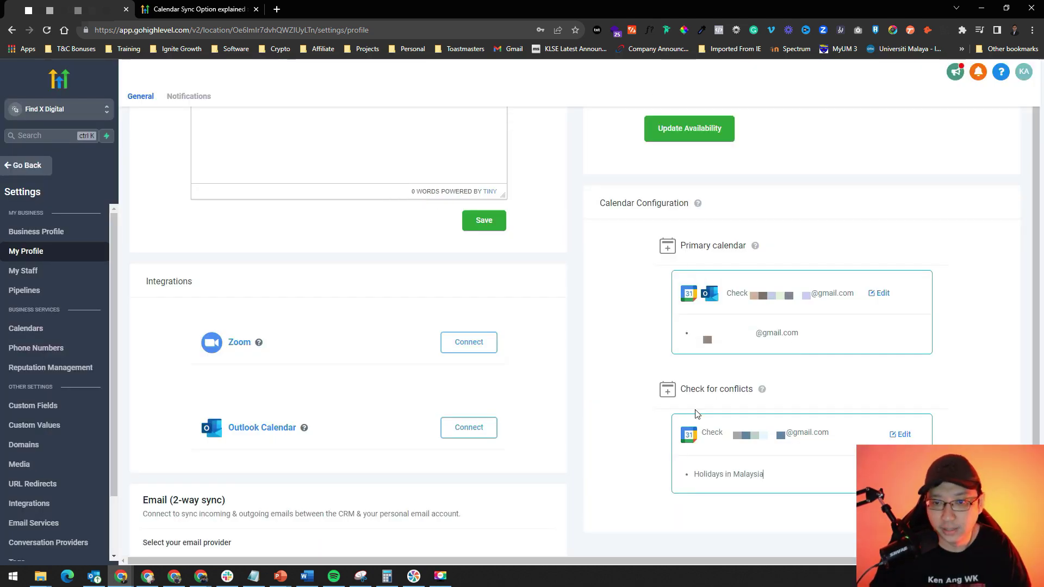
pyautogui.scroll(1, 695, 413)
pyautogui.click(22, 271)
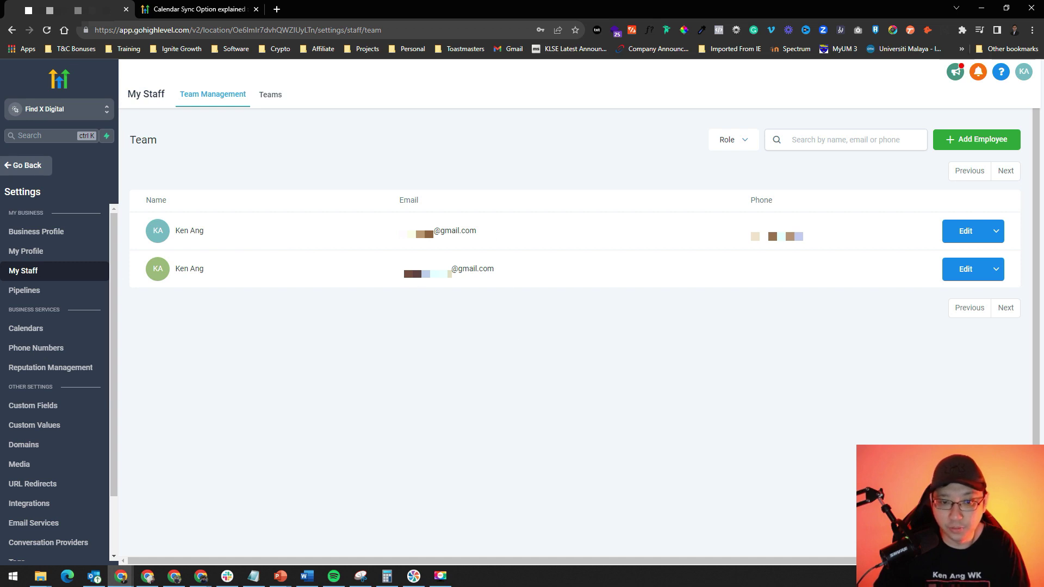
# Step: Open the second team member's edit dialog and close it without changes
pyautogui.moveTo(403, 270); pyautogui.dragTo(496, 271)
pyautogui.click(503, 300)
pyautogui.click(954, 276)
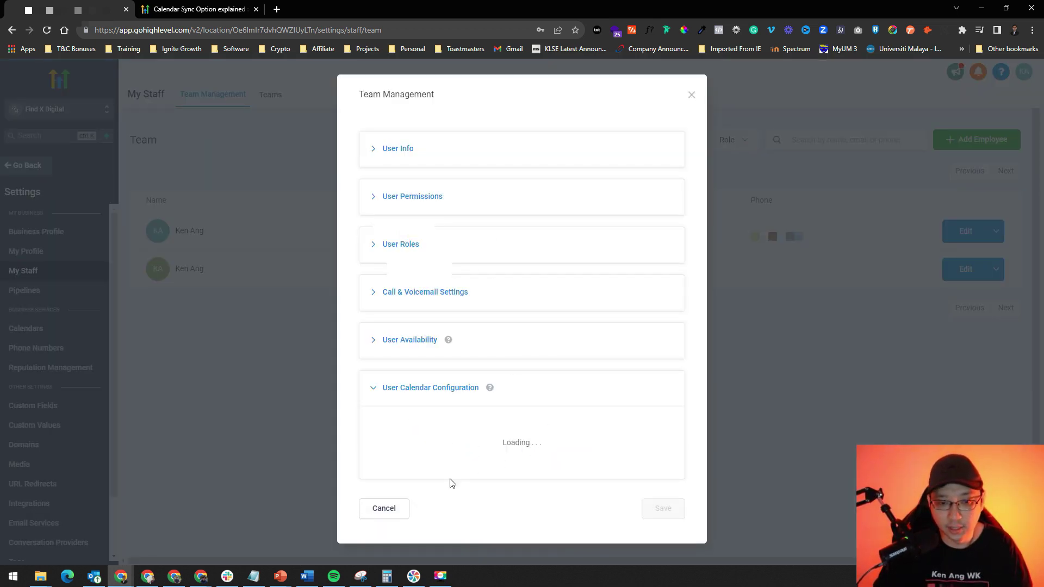
pyautogui.click(379, 533)
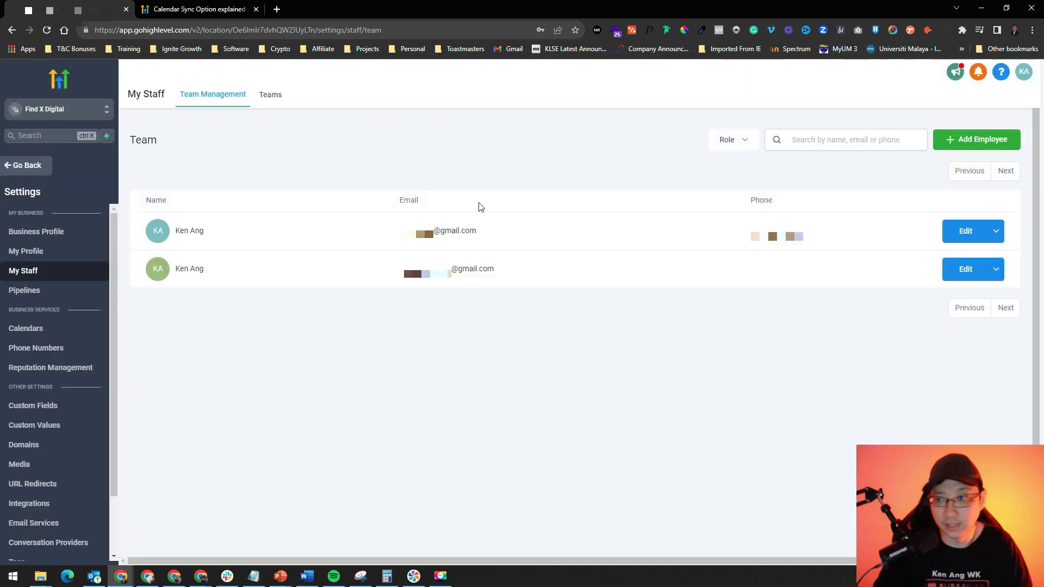
# Step: Check the Login As list, then open the first member's User Calendar Configuration
pyautogui.click(1024, 75)
pyautogui.click(912, 130)
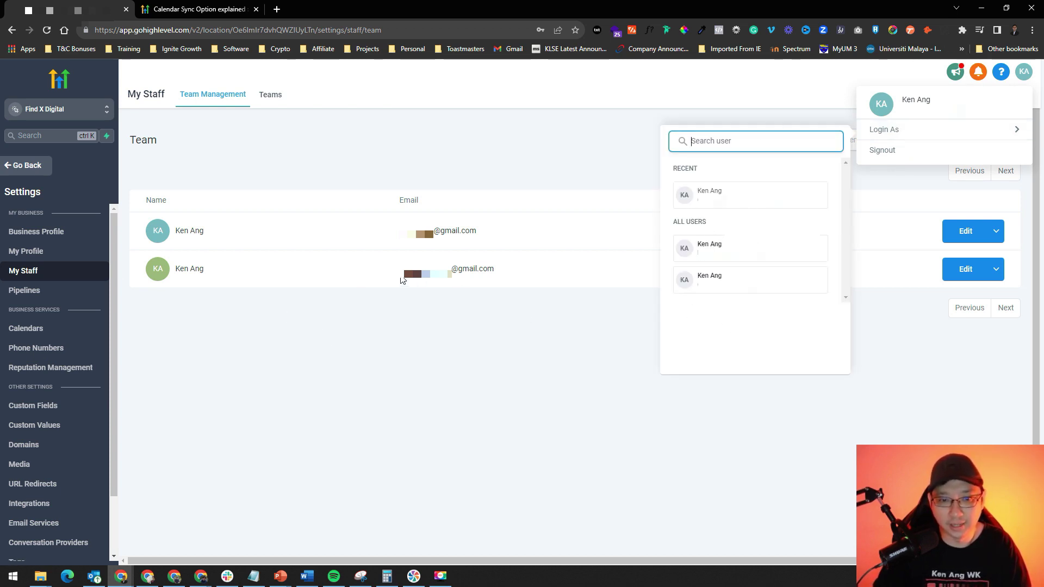
pyautogui.click(486, 351)
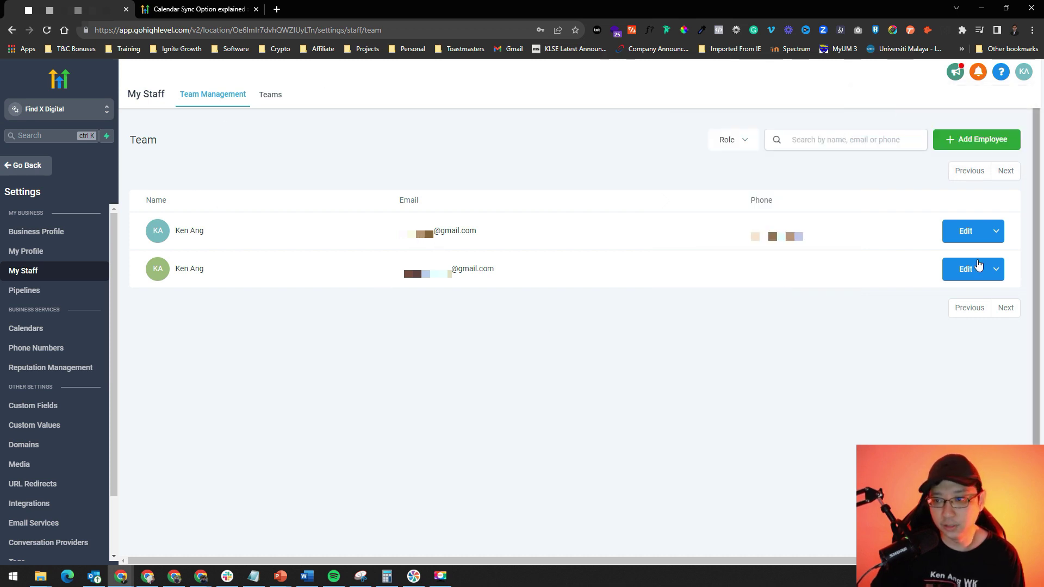
pyautogui.click(965, 231)
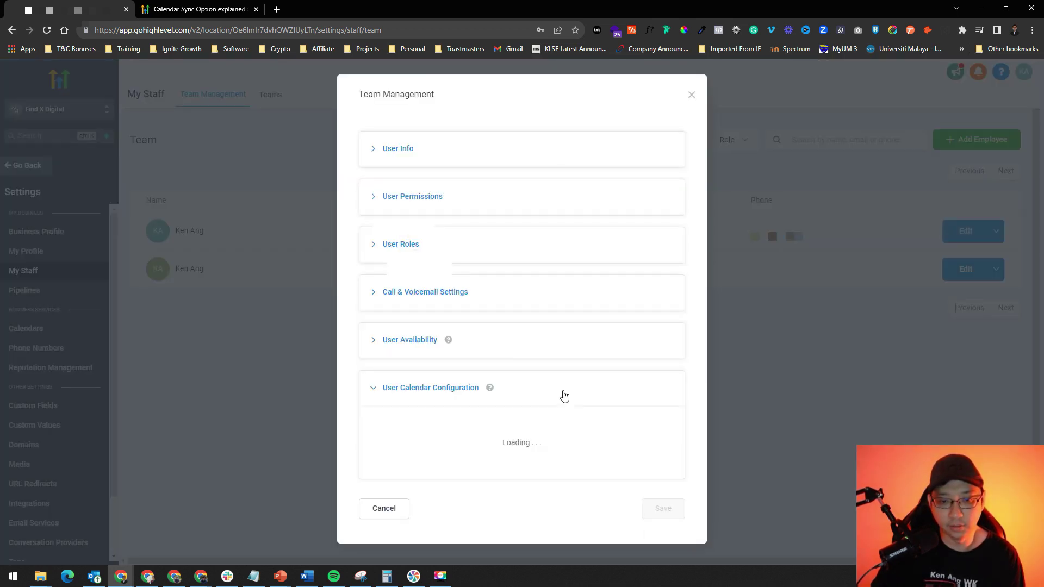
pyautogui.scroll(-4, 650, 369)
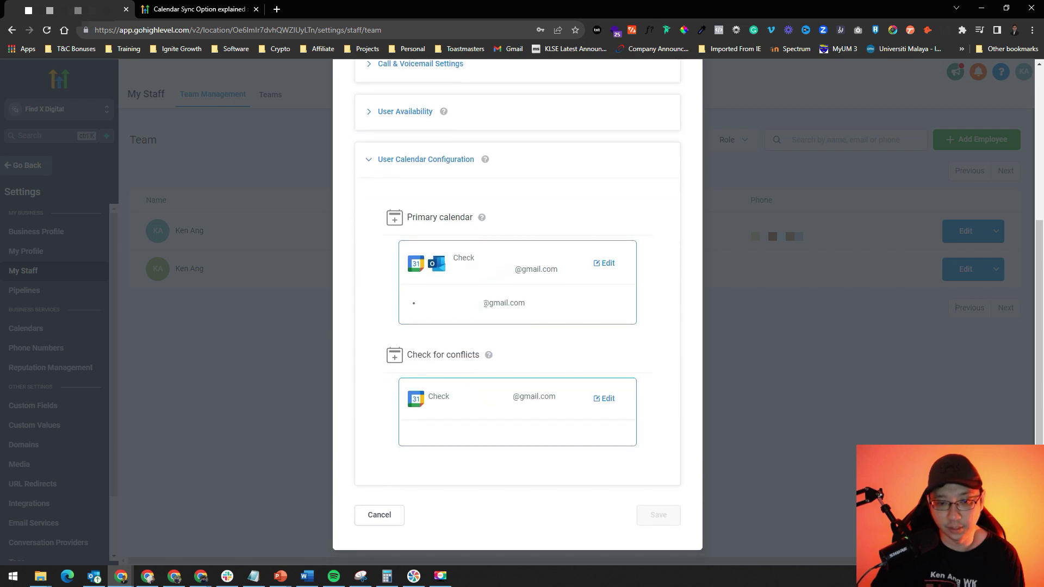